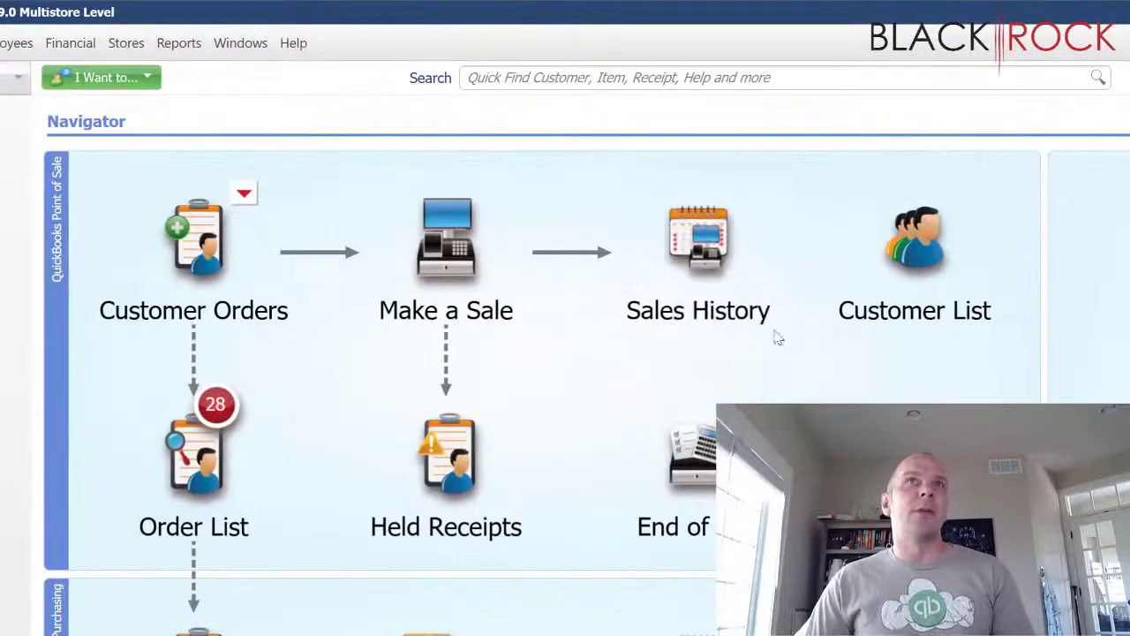
- Open the sales history and copy the 6/7/2022 10:28 AM sales receipt into a new receipt
left_click(775, 337)
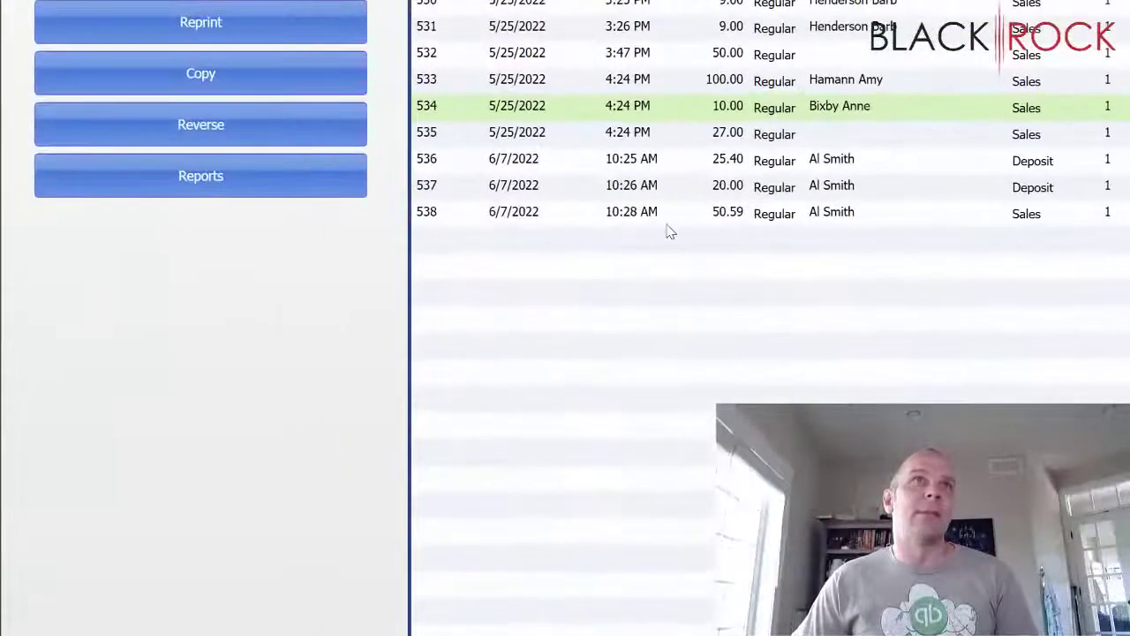
left_click(332, 217)
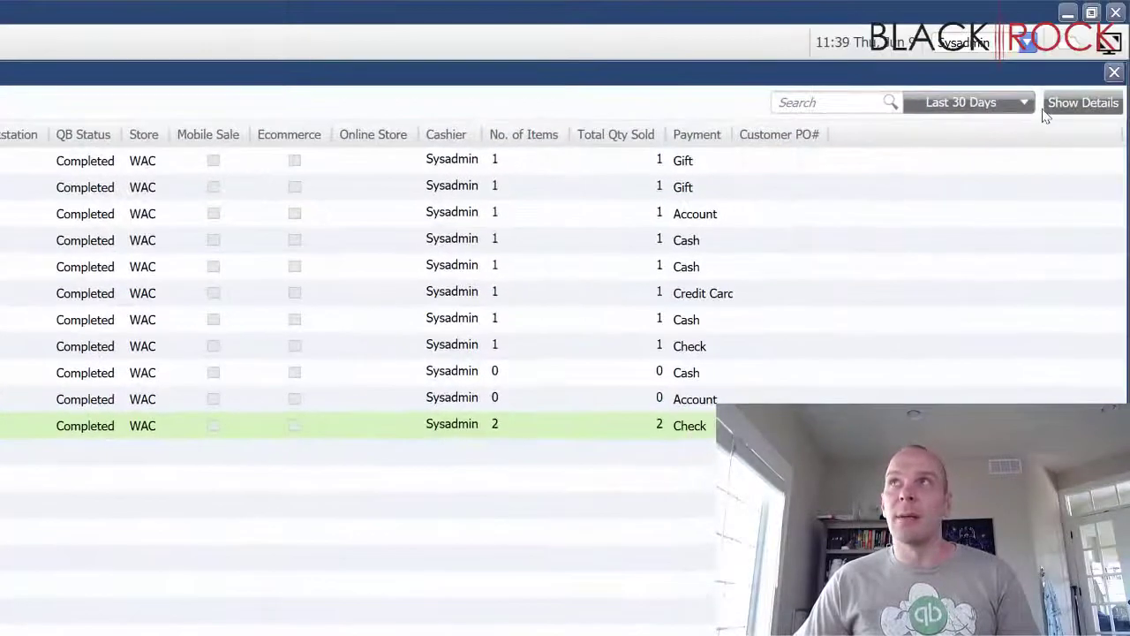
double_click(485, 399)
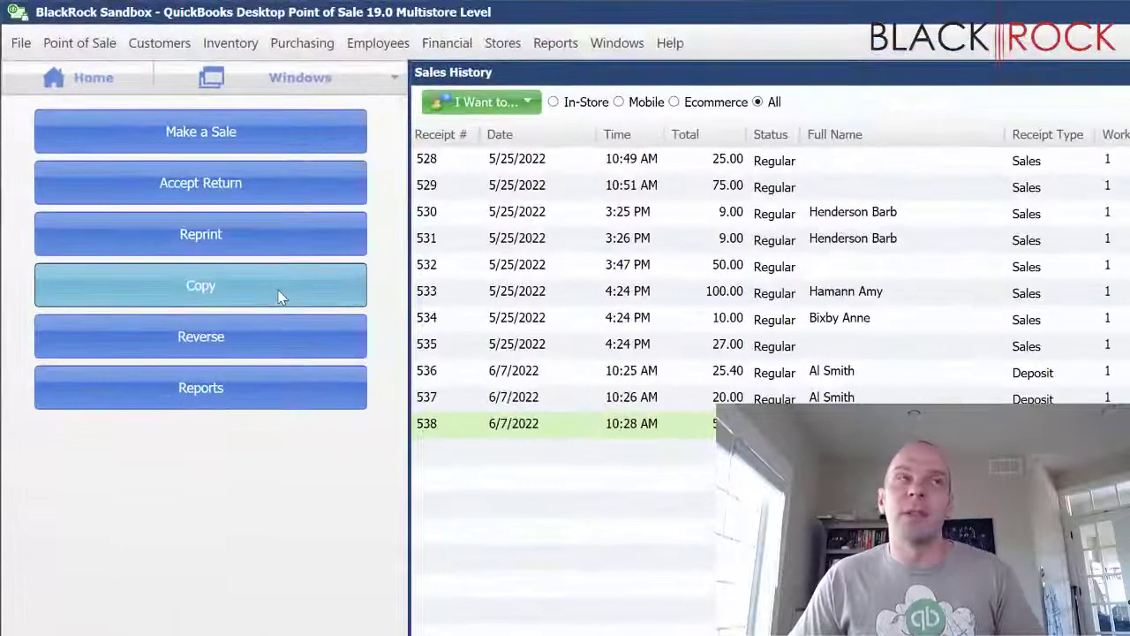
left_click(278, 297)
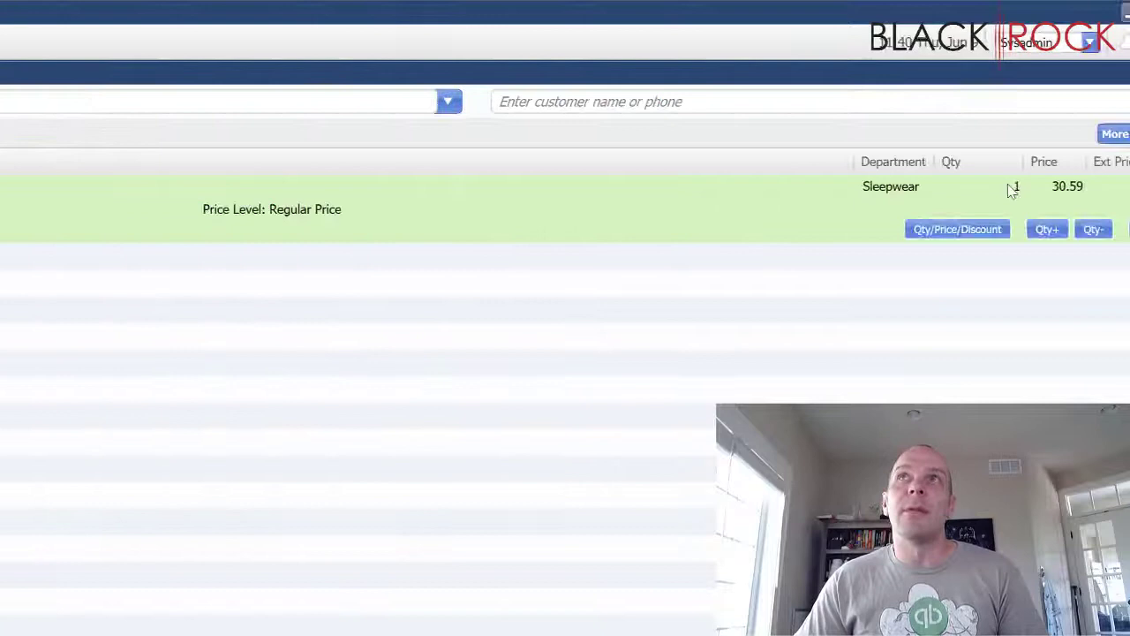
- Set the quantity of the Fuzzy Nightgown on the copied receipt to 2
left_click(950, 188)
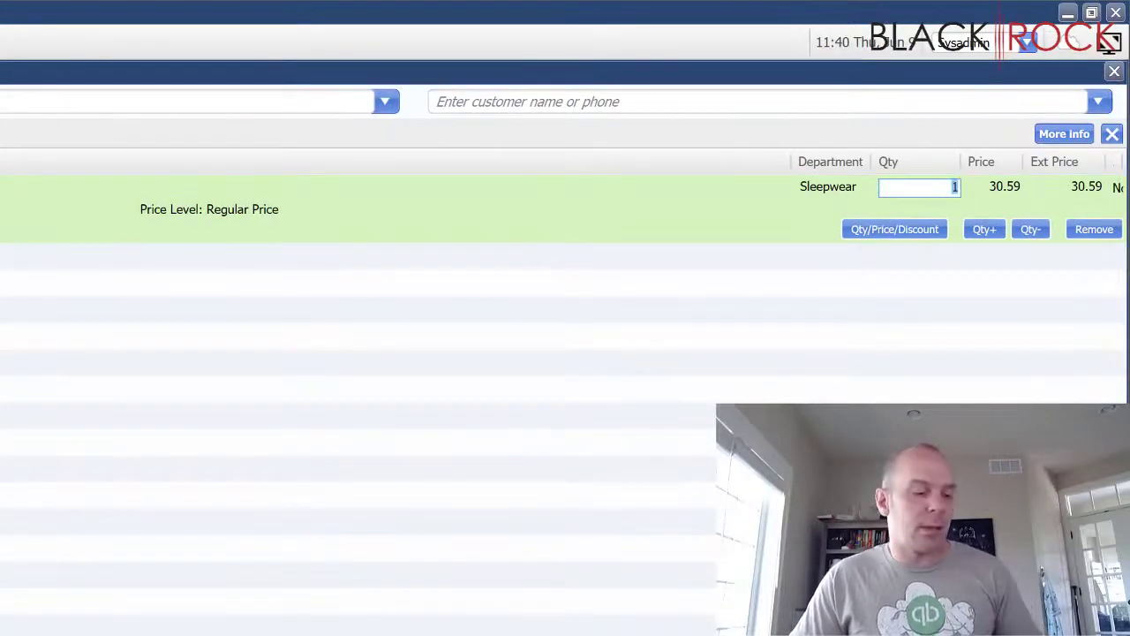
type("2")
key("Tab")
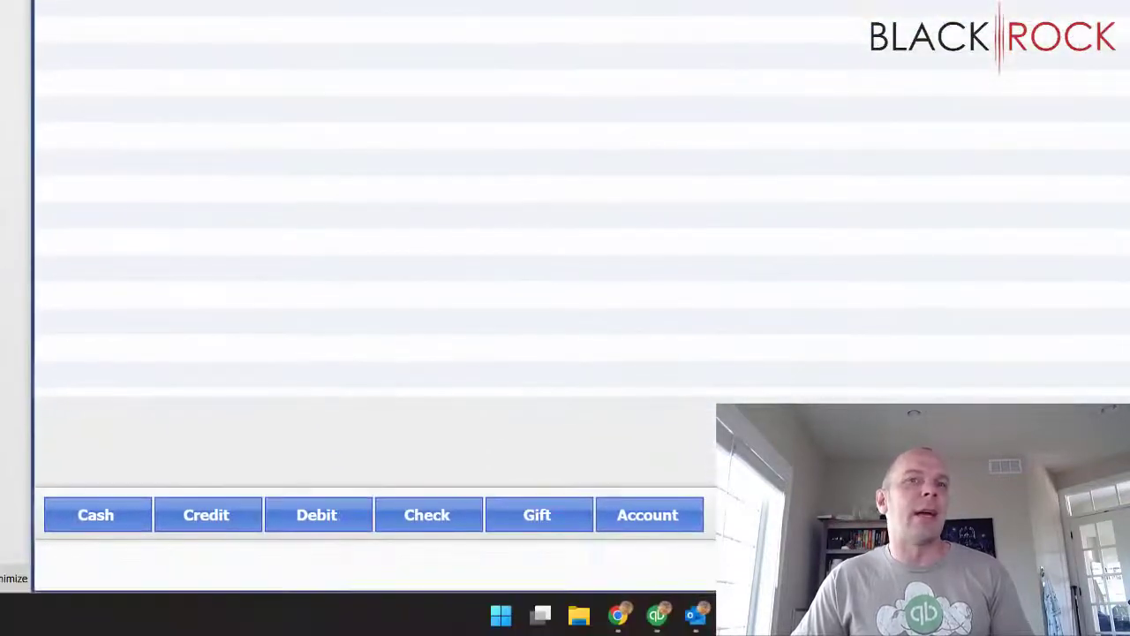
- Add a payment on account of 20 to the sales receipt
left_click(680, 517)
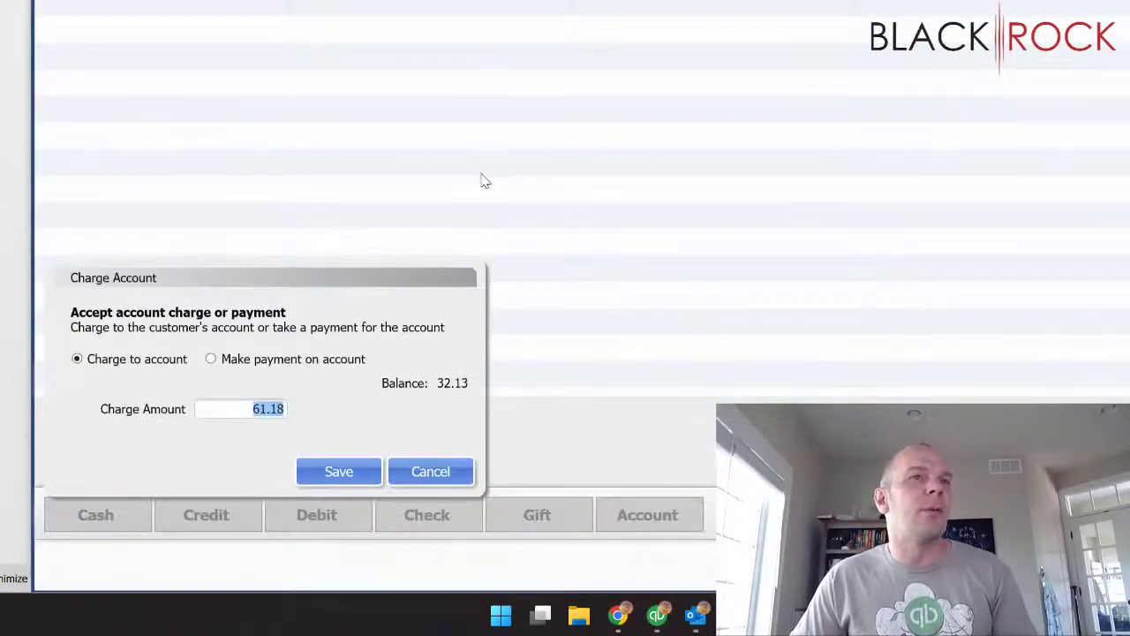
left_click(210, 358)
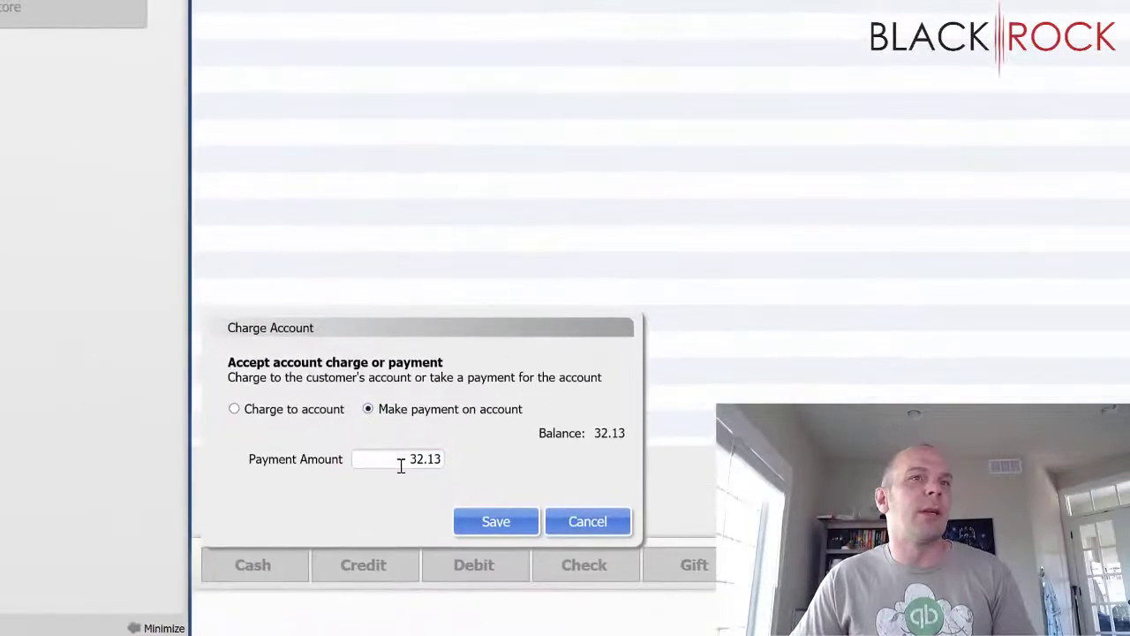
left_click(243, 410)
type("1")
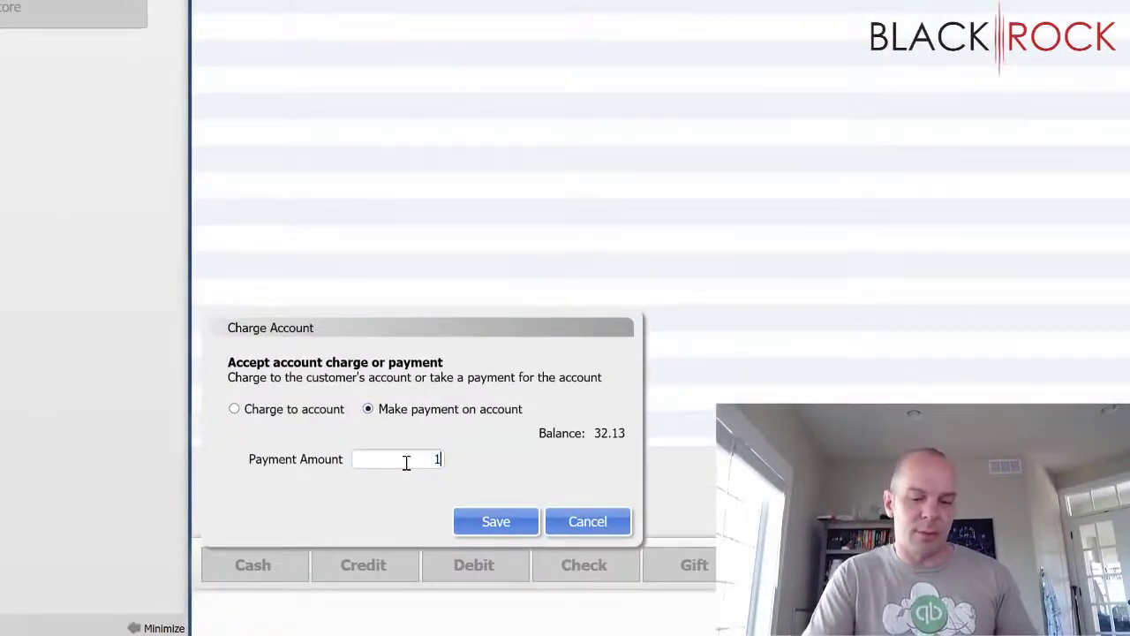
key("BackSpace")
type("20")
left_click(513, 530)
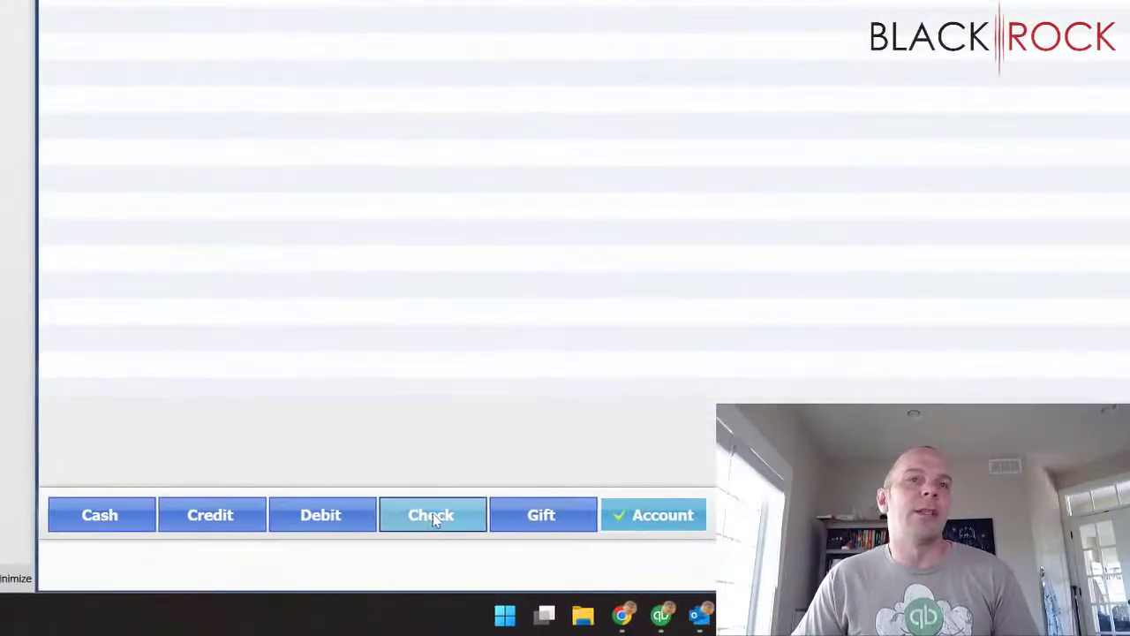
- Accept a check for the full amount due, with check number 66553
left_click(584, 564)
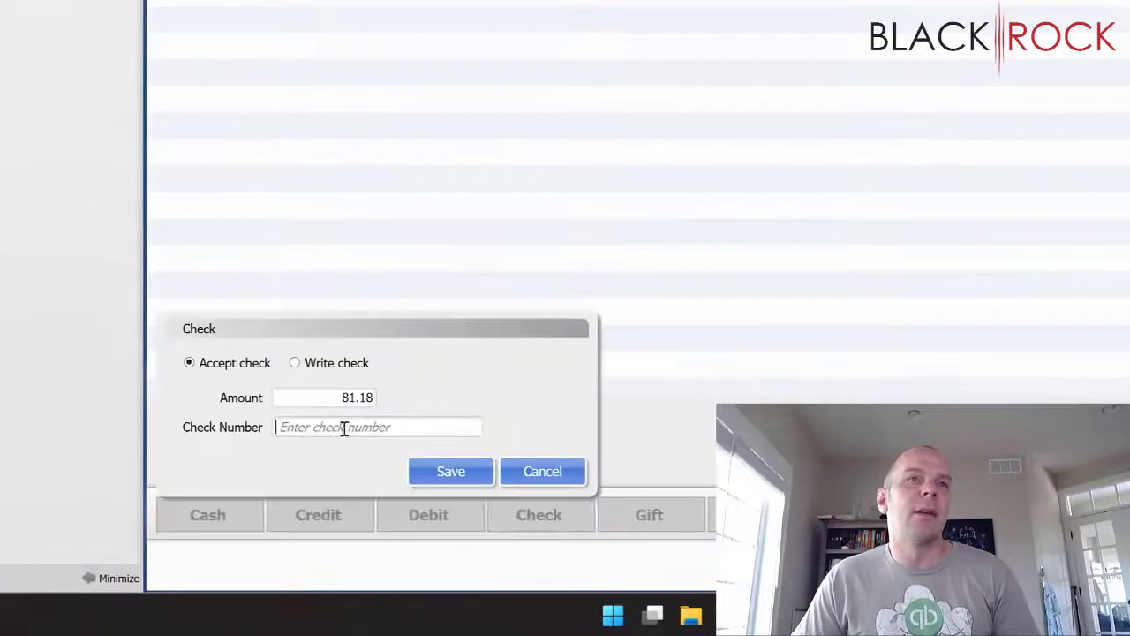
type("66553")
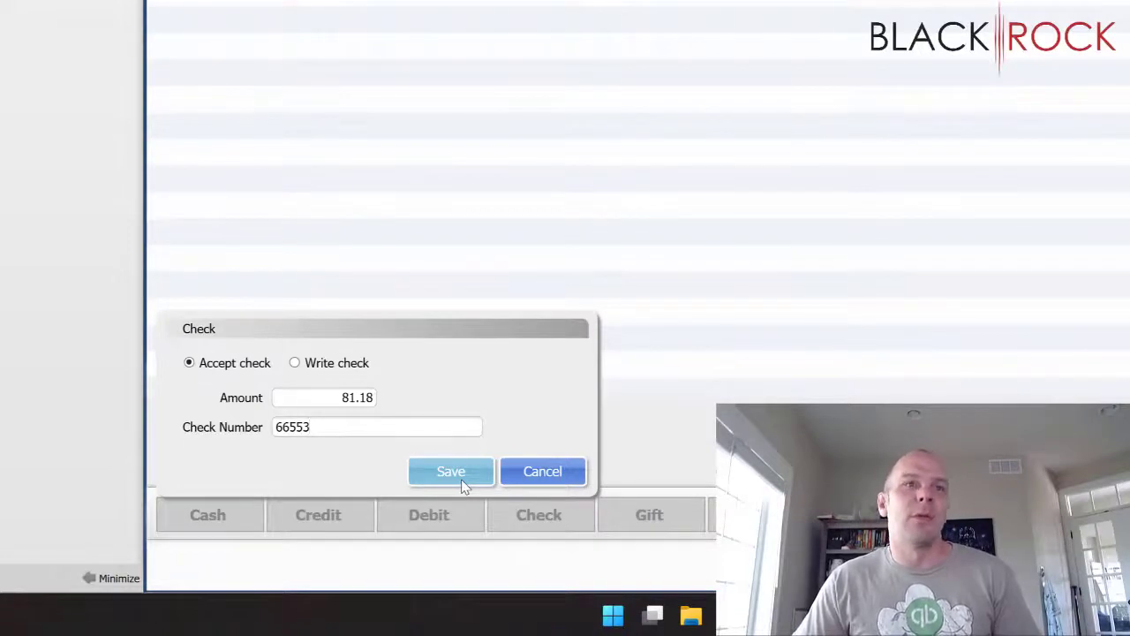
left_click(464, 481)
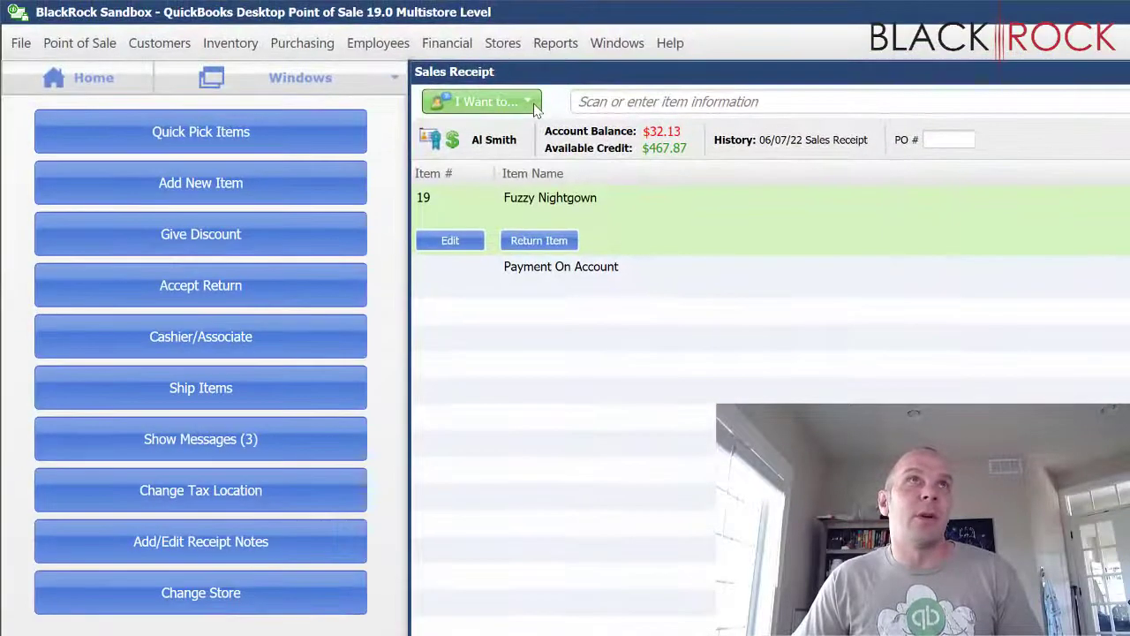
- Change the receipt's document date to 6/7/2022 and save the receipt without printing or emailing it
left_click(529, 102)
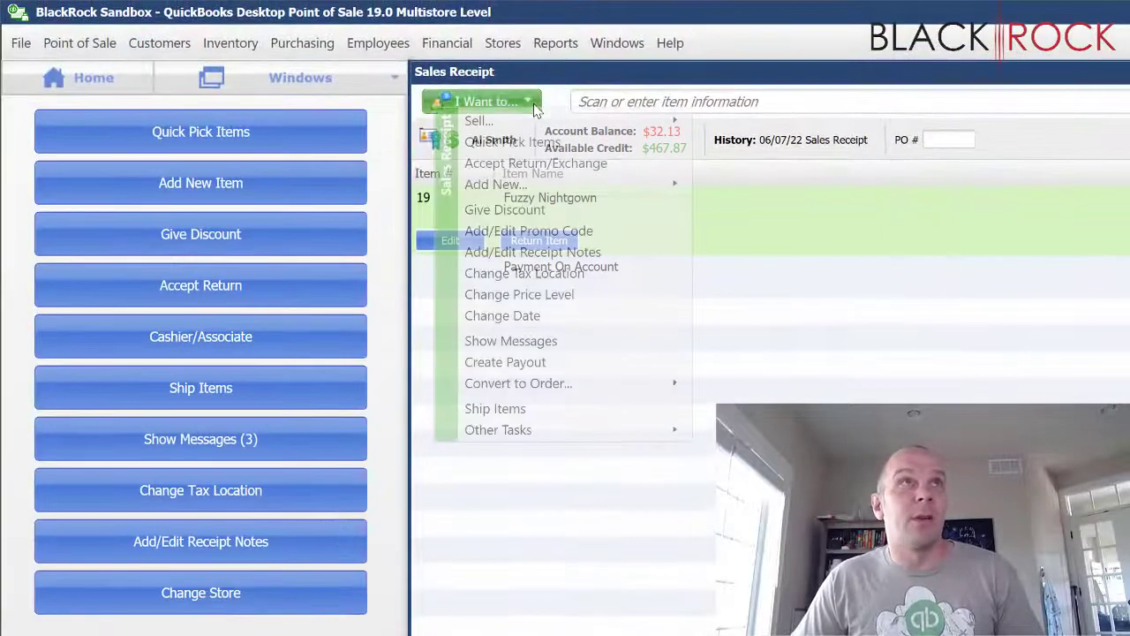
left_click(558, 319)
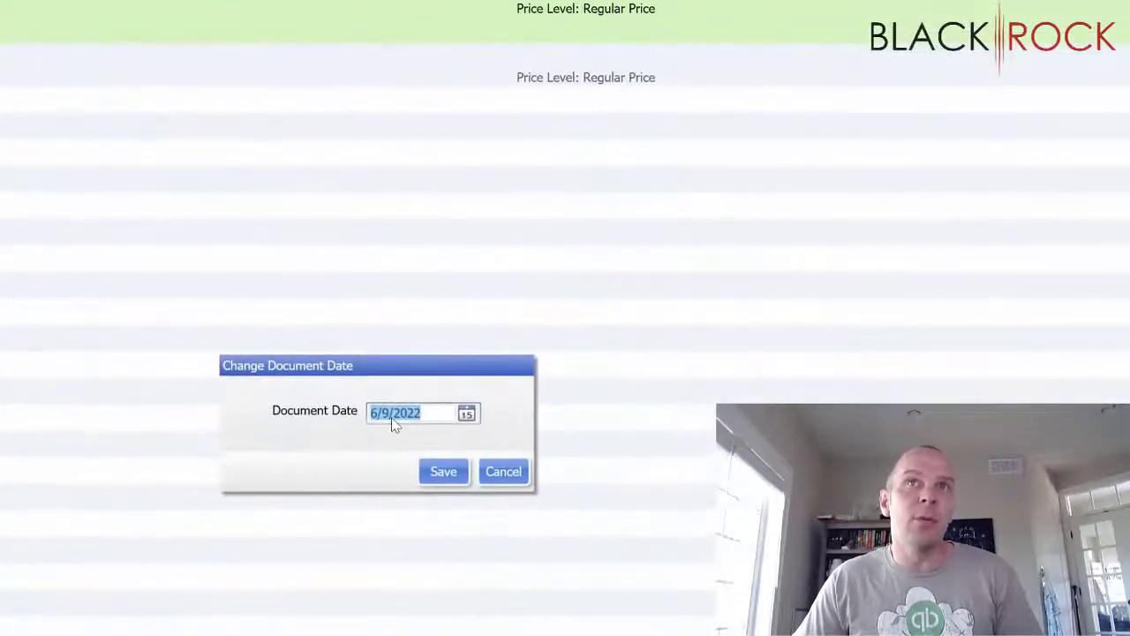
left_click(393, 415)
left_click(464, 415)
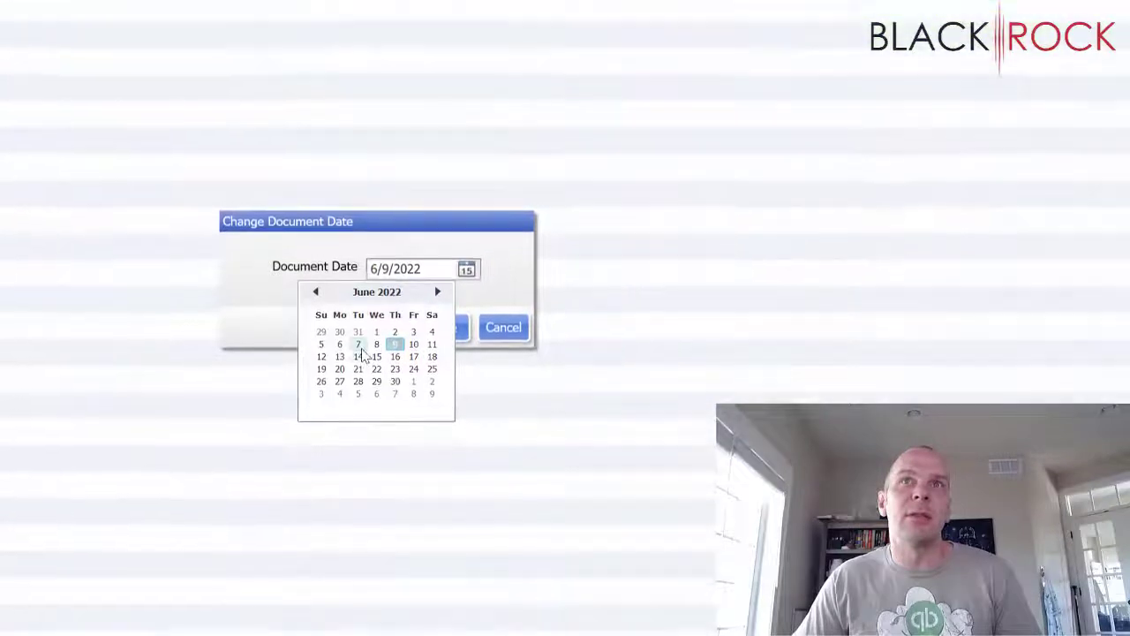
left_click(357, 343)
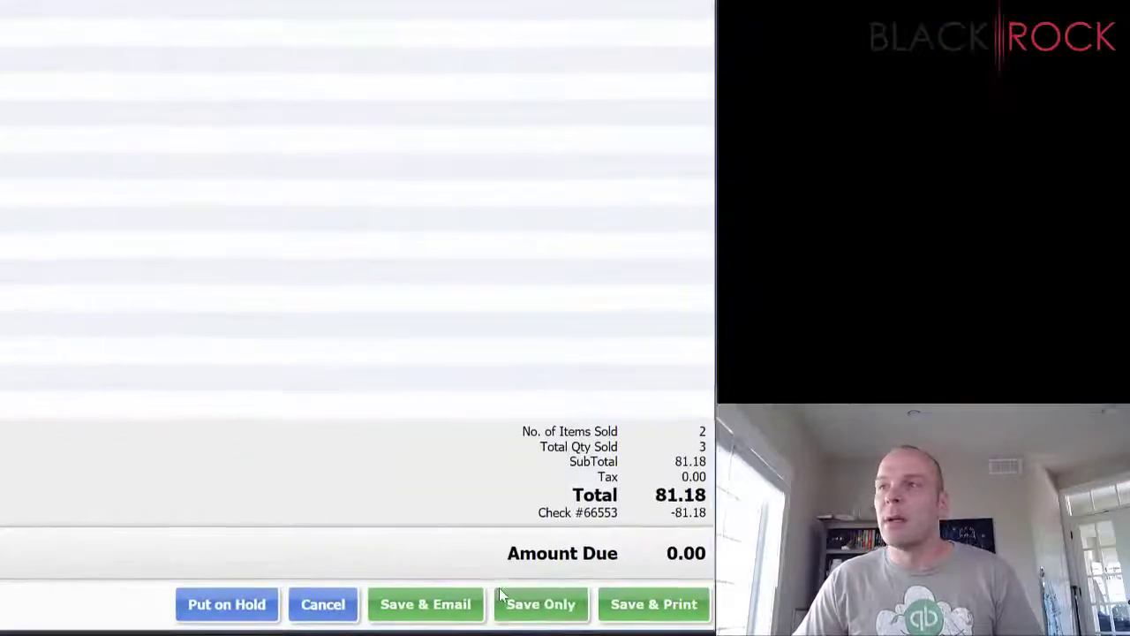
left_click(524, 605)
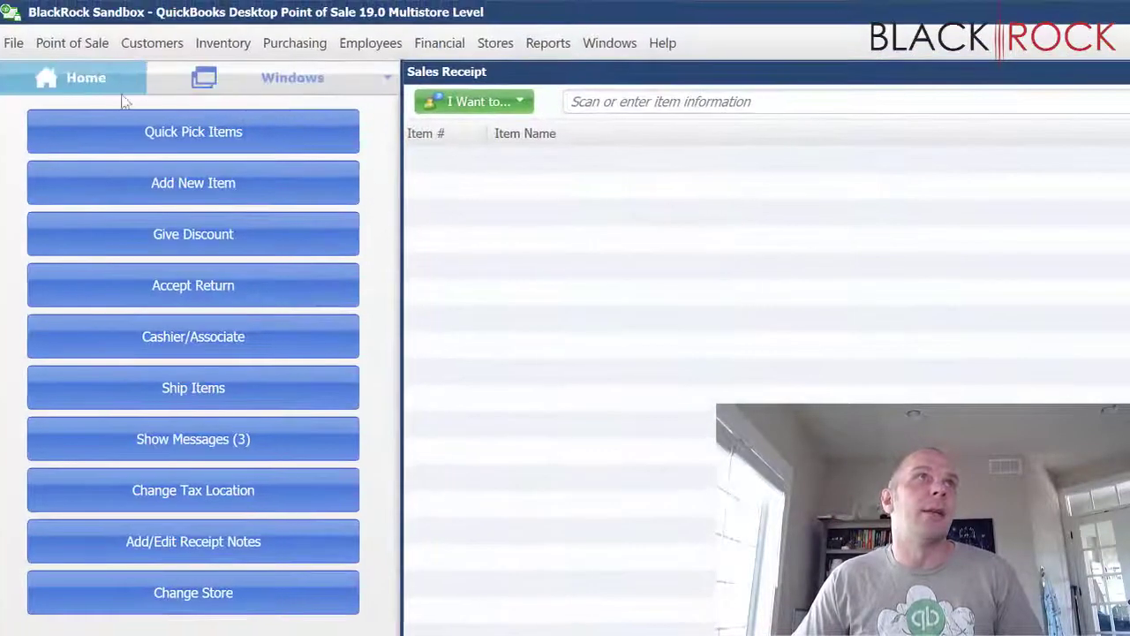
- Return to the sales history and reverse the original 6/7/2022 10:28 AM sales receipt, acknowledging the customer credit notice
left_click(123, 90)
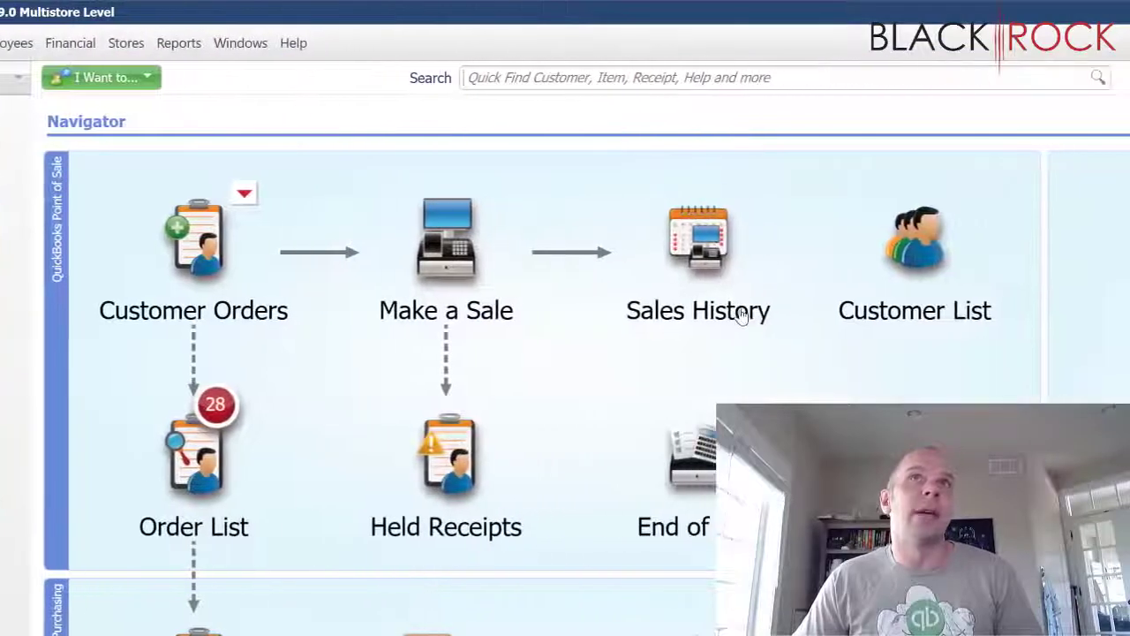
left_click(711, 263)
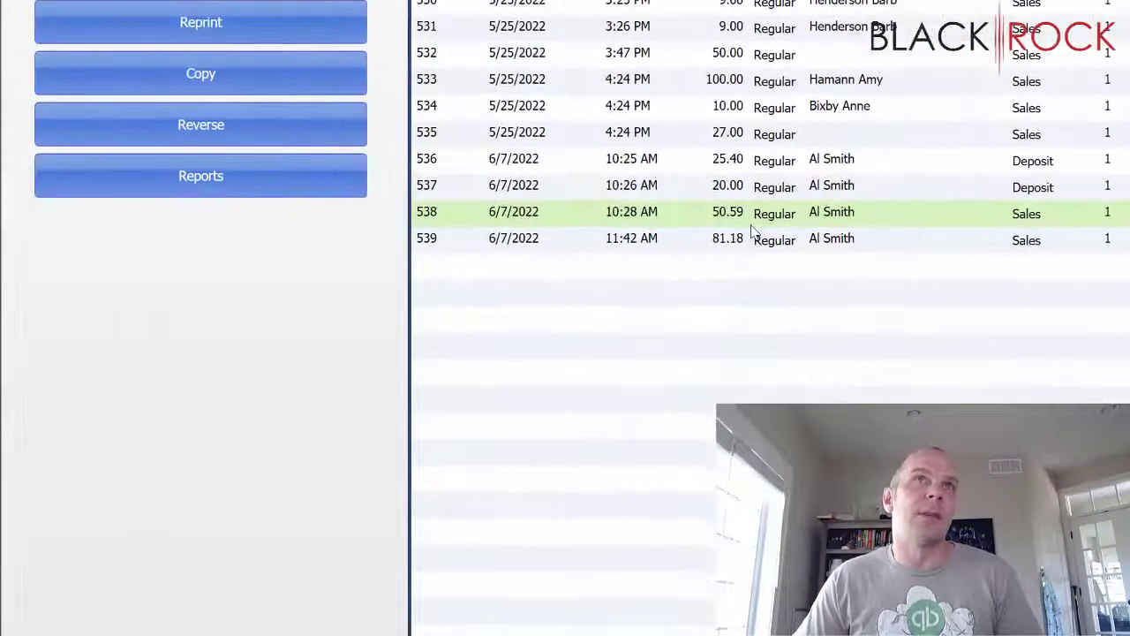
left_click(368, 460)
left_click(739, 219)
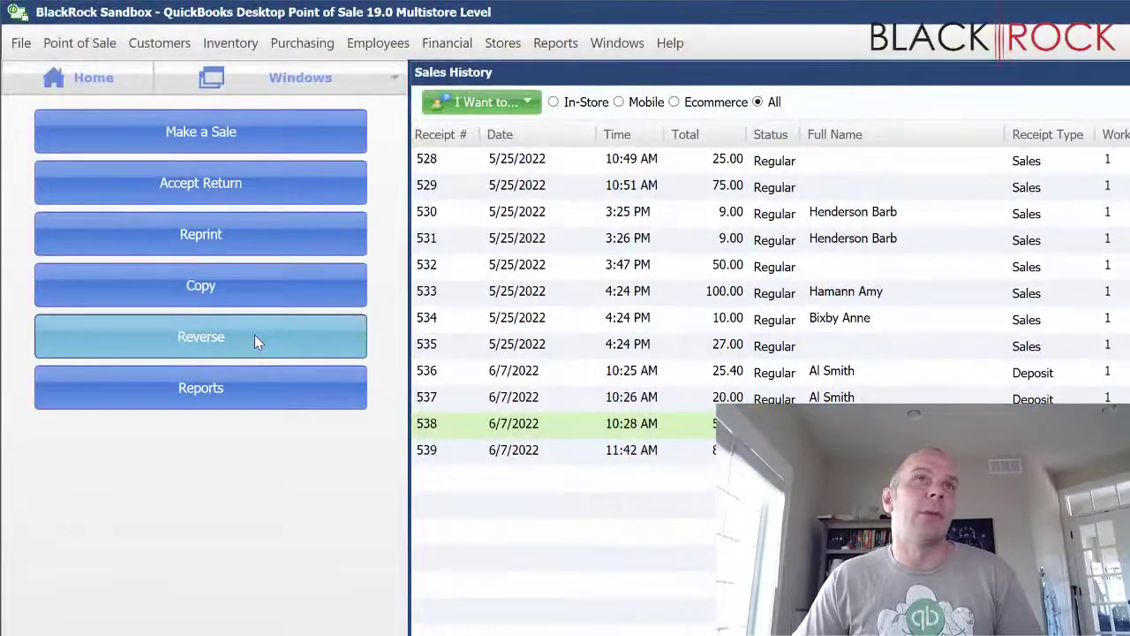
left_click(254, 336)
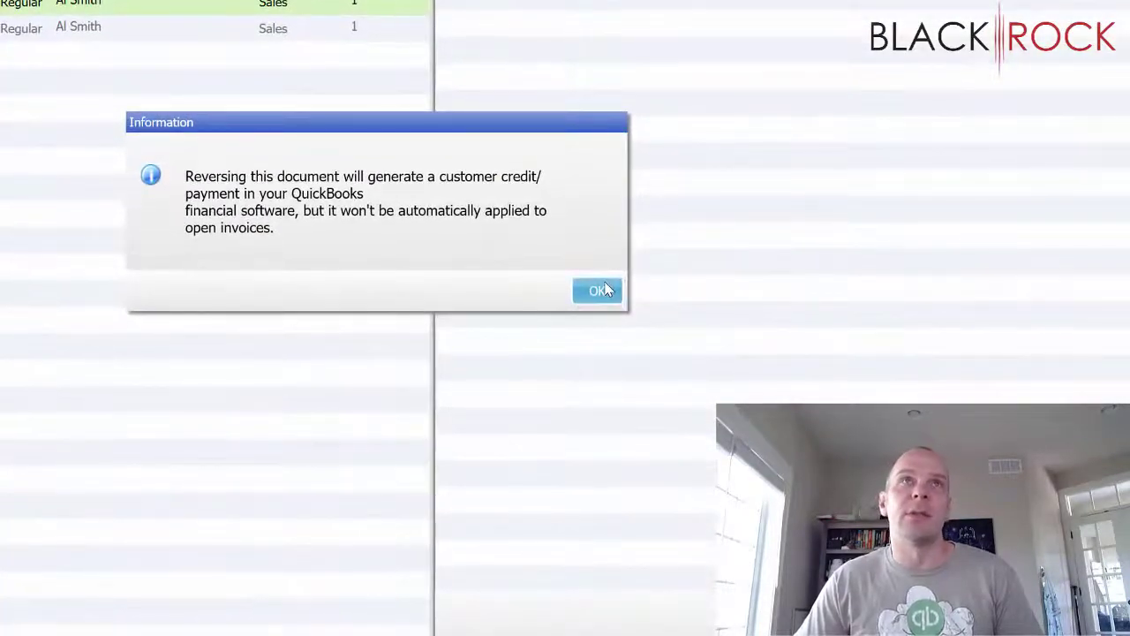
left_click(600, 290)
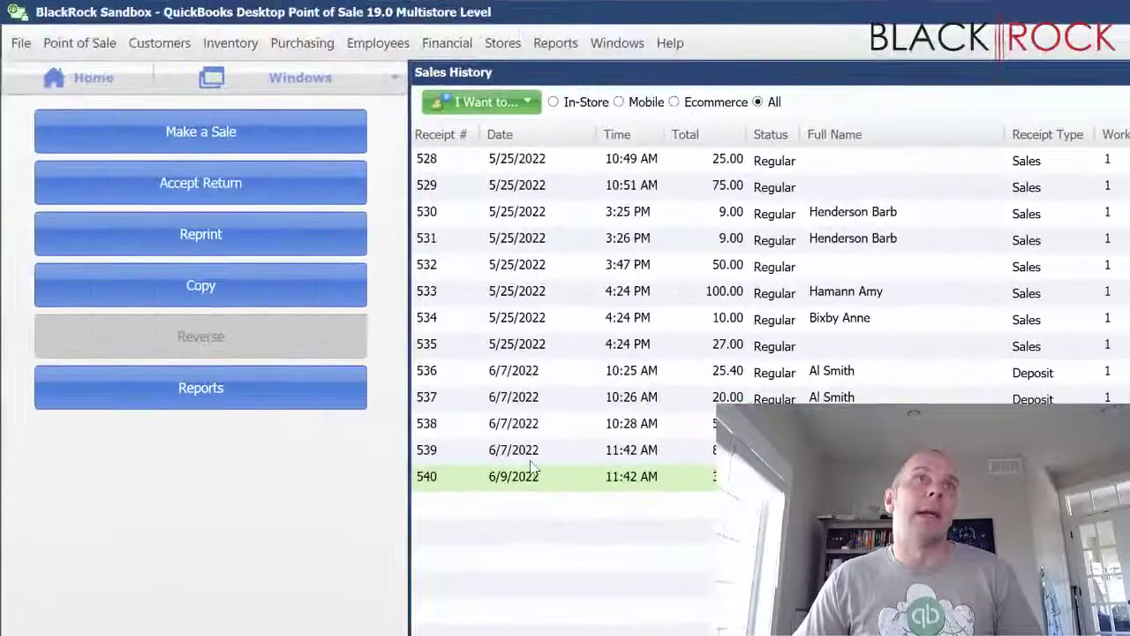
- Compare the original 10:28 AM receipt with the 6/9/2022 return that reverses it, and look over the available receipt tasks
left_click(177, 323)
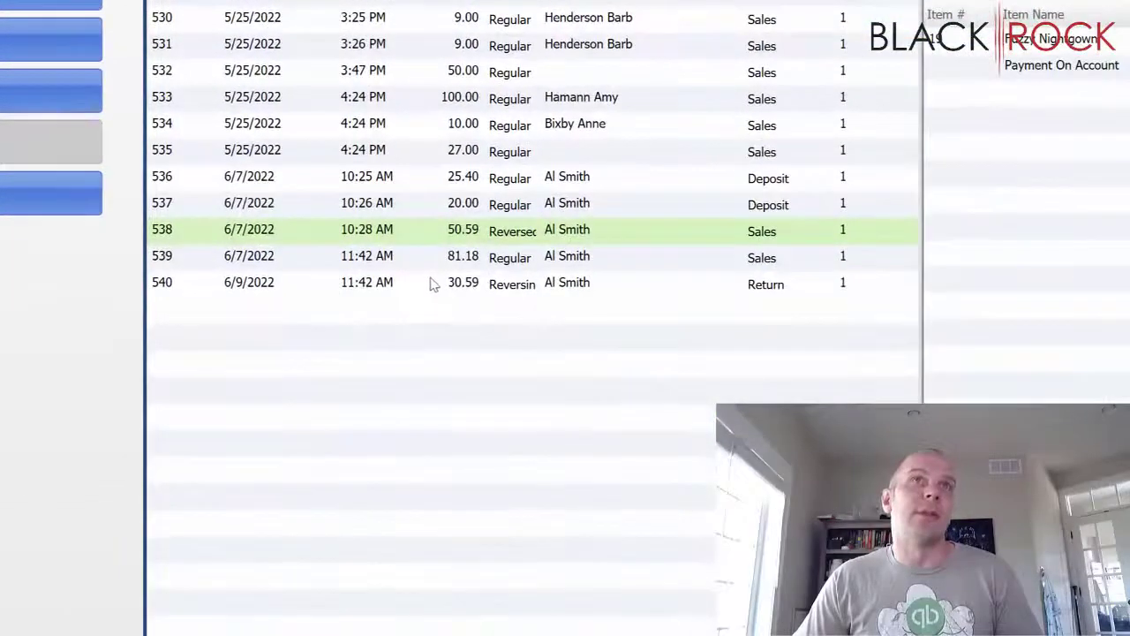
left_click(706, 478)
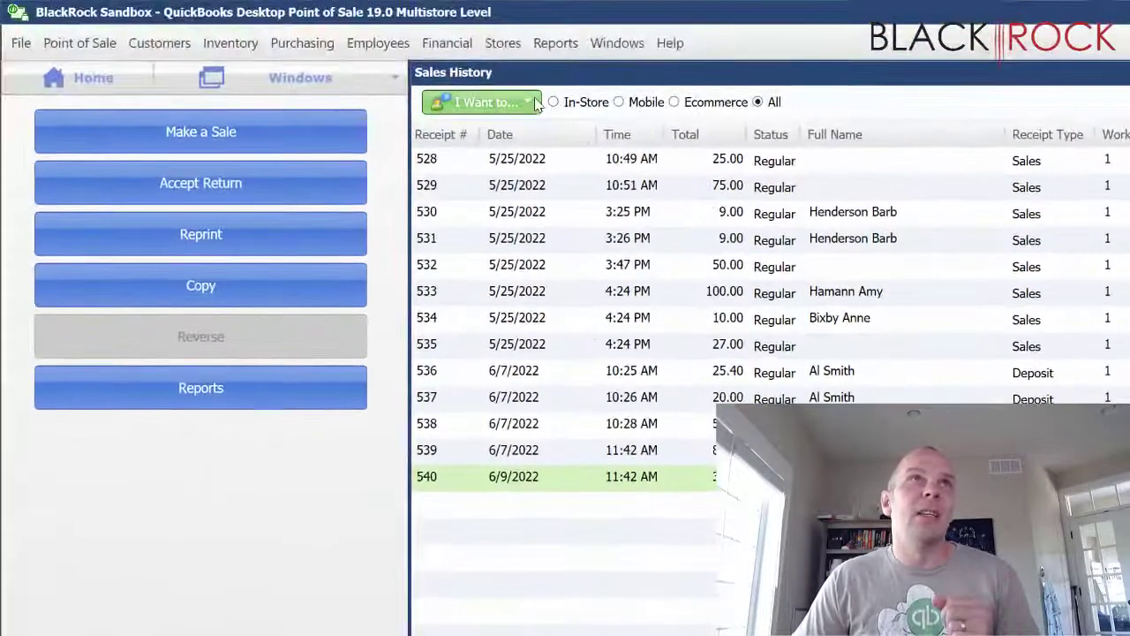
left_click(530, 102)
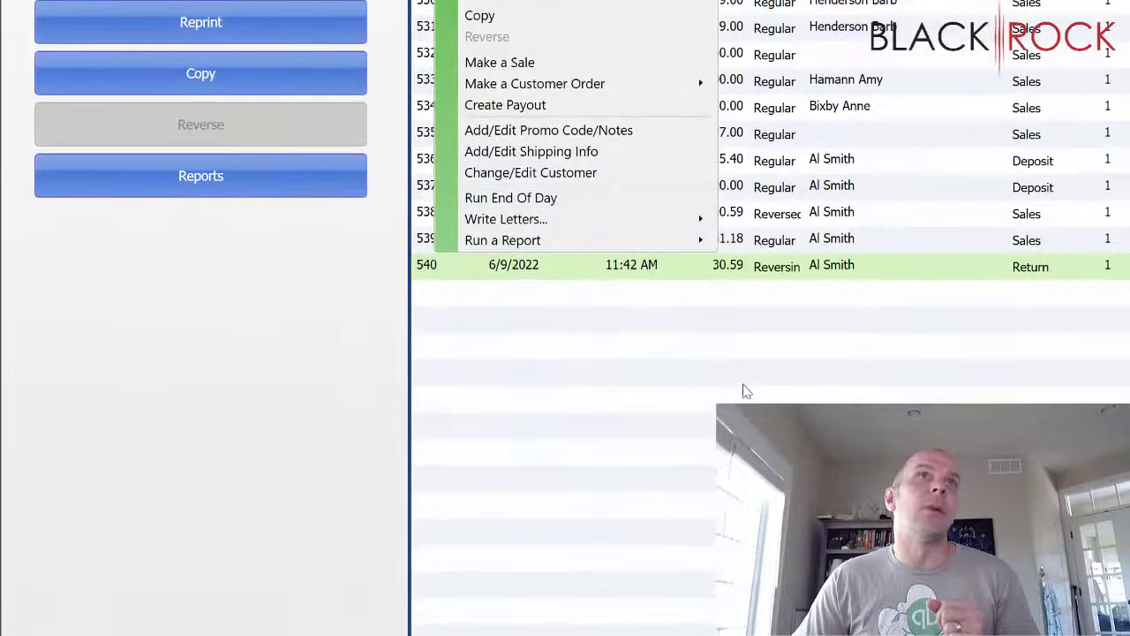
left_click(765, 573)
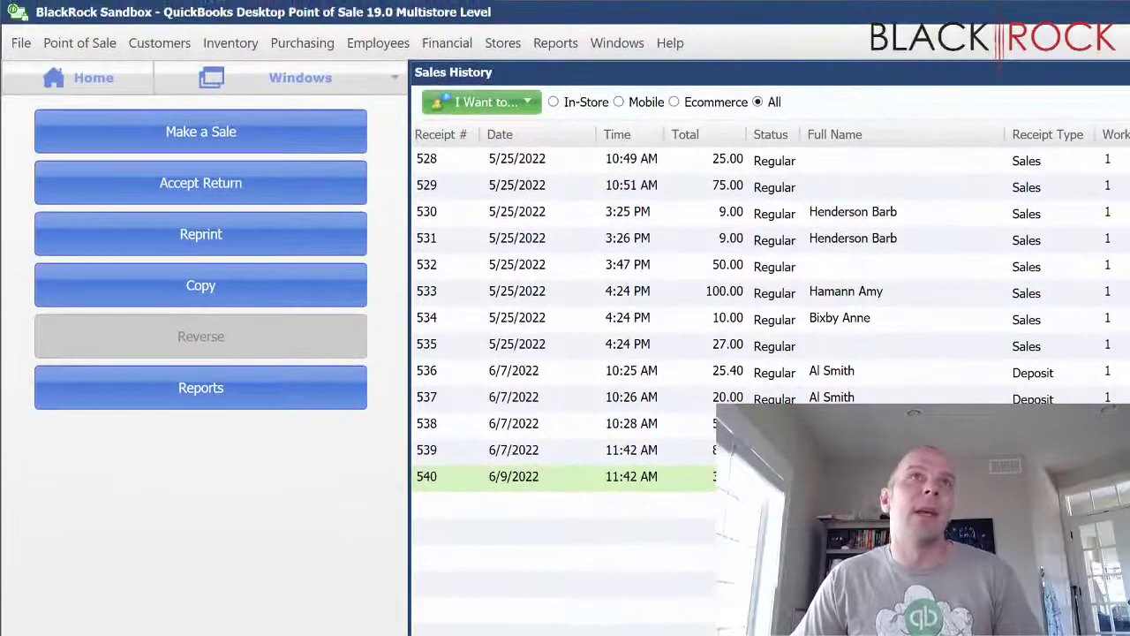
left_click(830, 219)
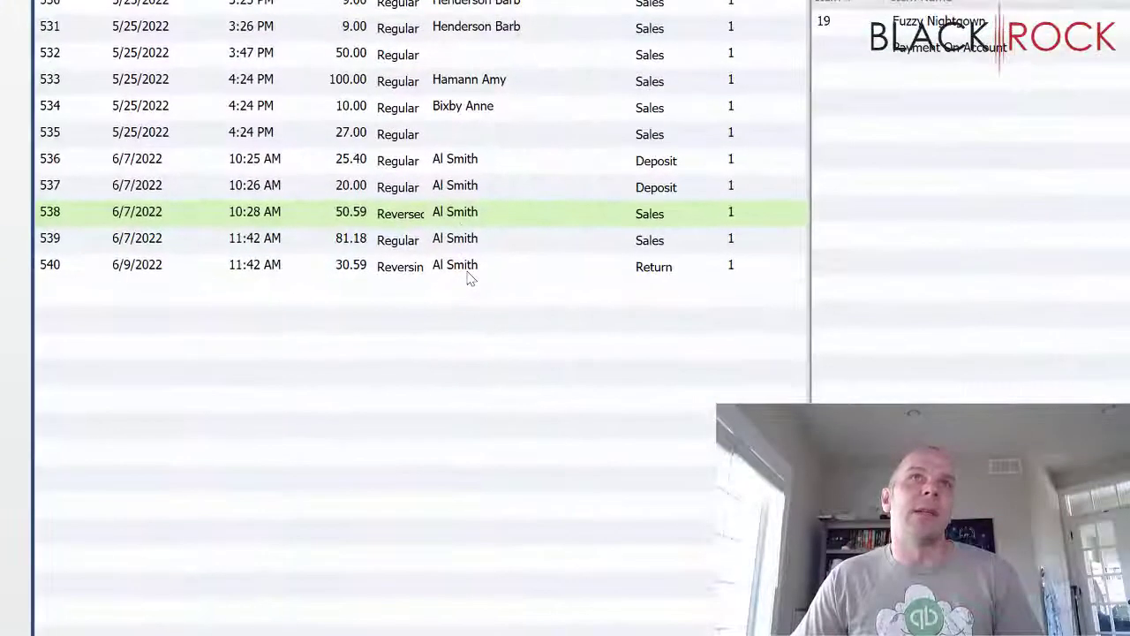
left_click(762, 439)
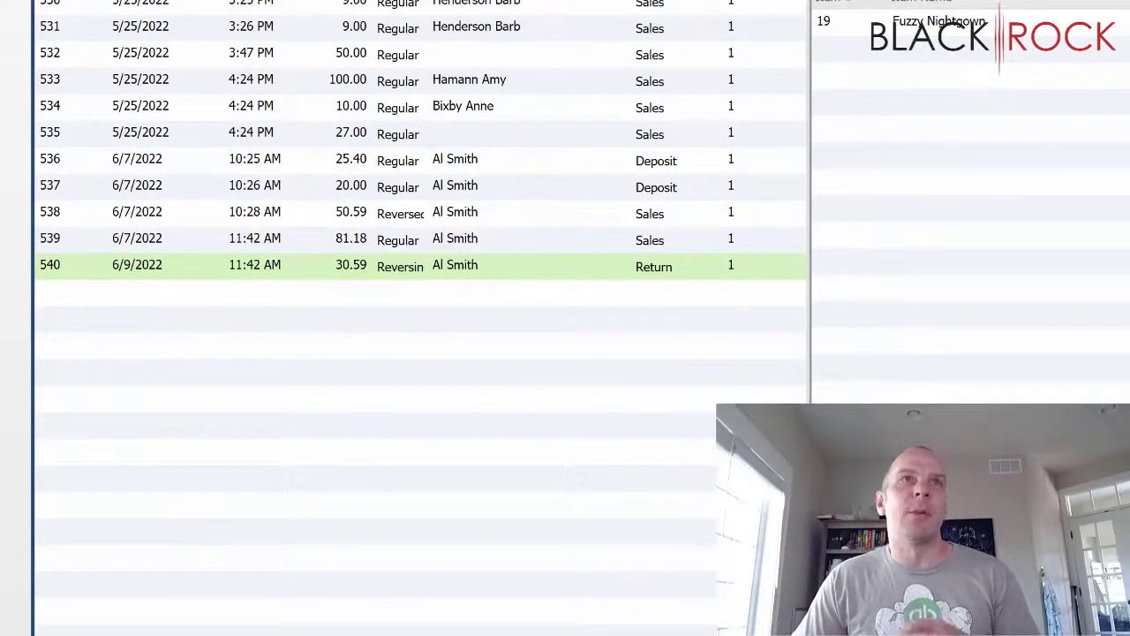
- Examine the payment breakdown of the 6/9/2022 return and compare the statuses of the original and corrected receipts
double_click(335, 266)
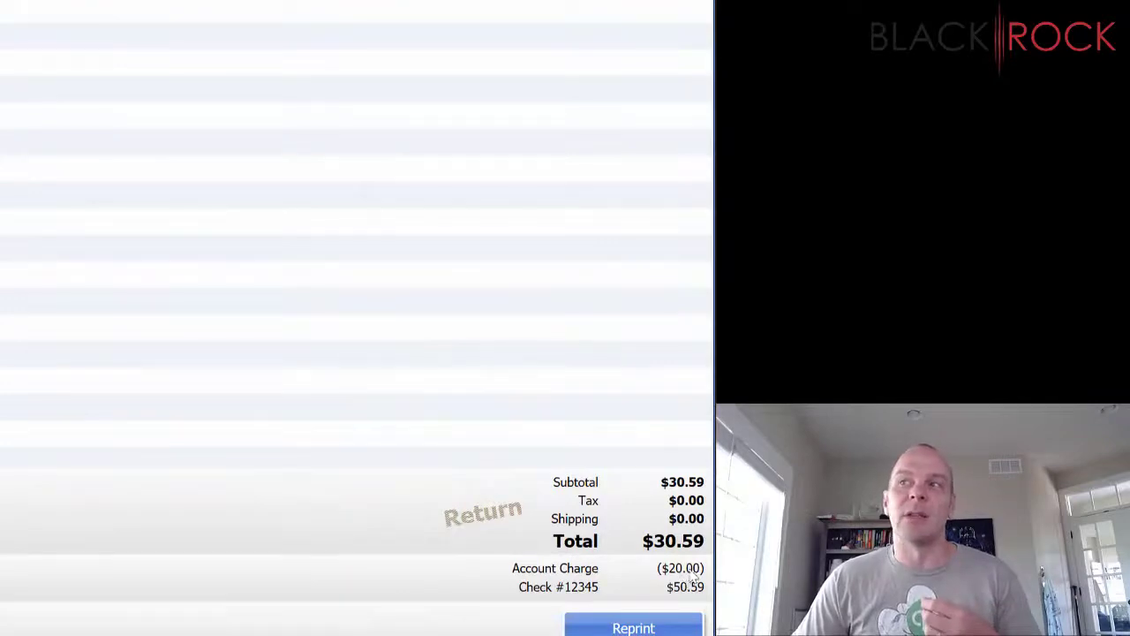
key("Escape")
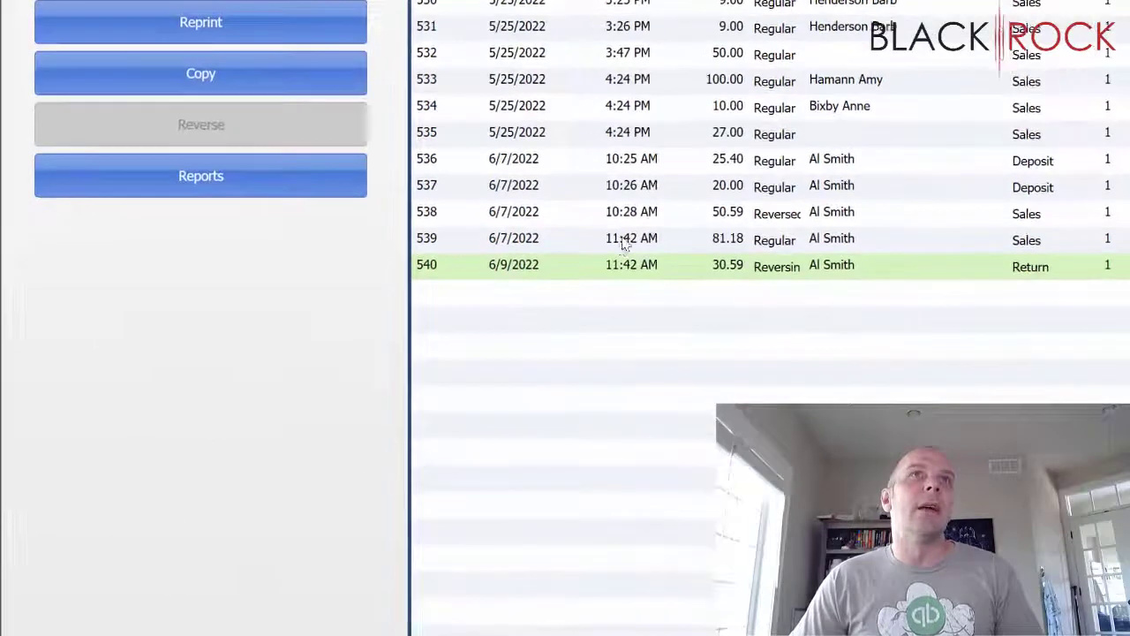
left_click(246, 247)
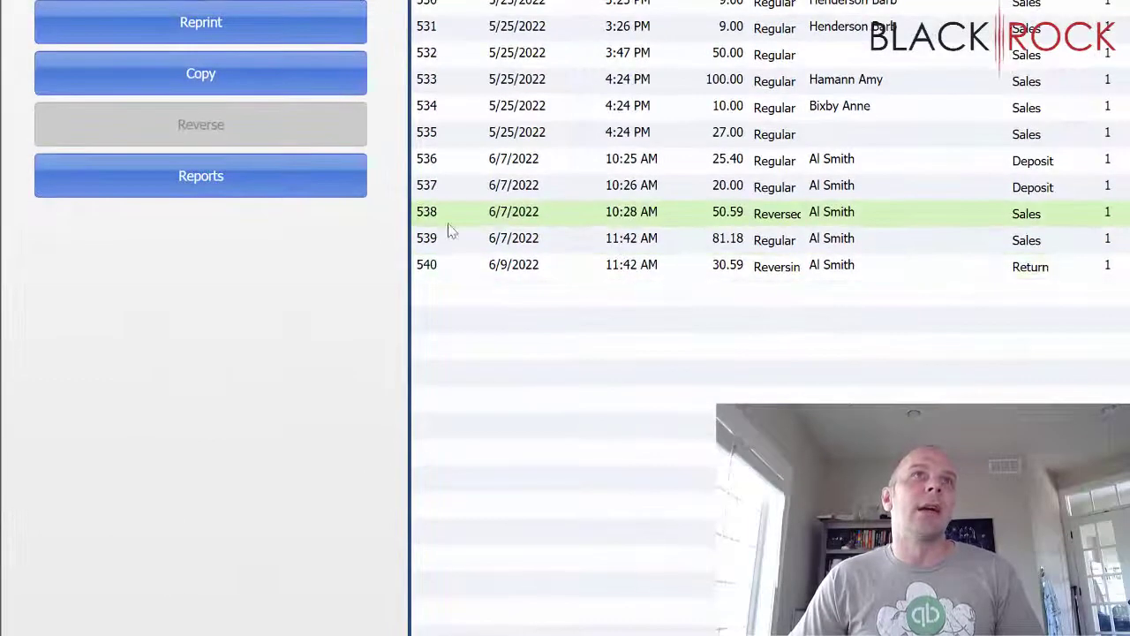
left_click(745, 249)
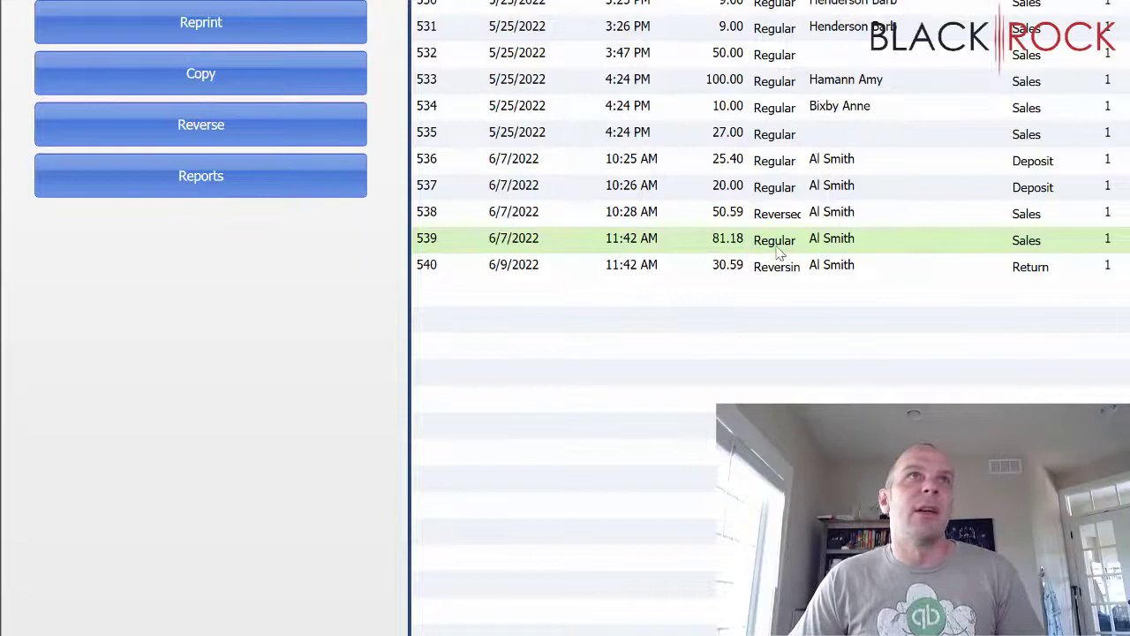
left_click(755, 226)
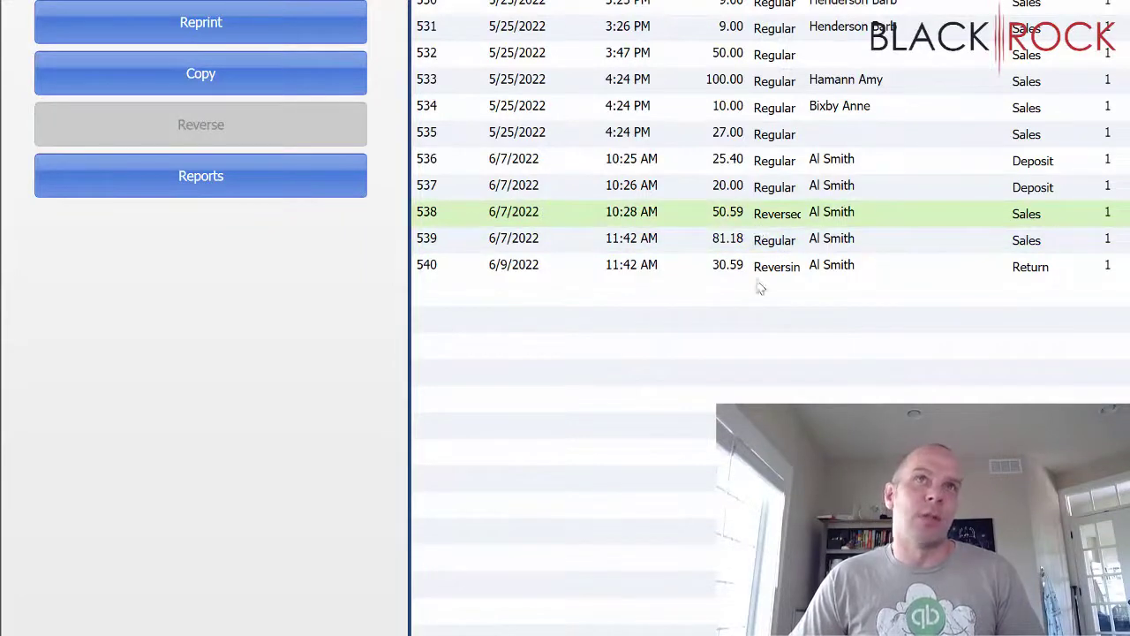